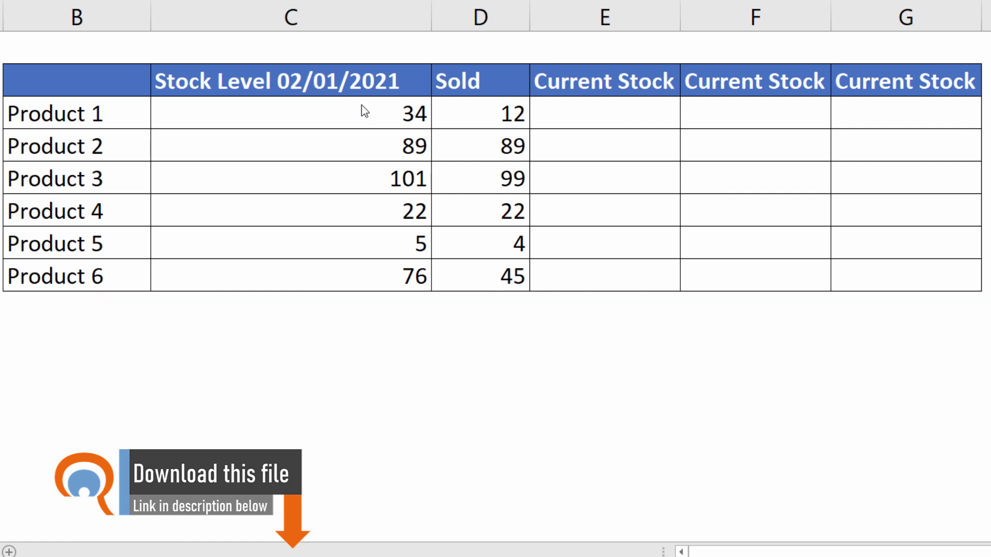
Enter =C3-D3 in E3 and fill it down to E8, giving 22, 0, 2, 0, 1, 31.
{"action": "left_click", "coordinate": [619, 116]}
{"action": "type", "text": "="}
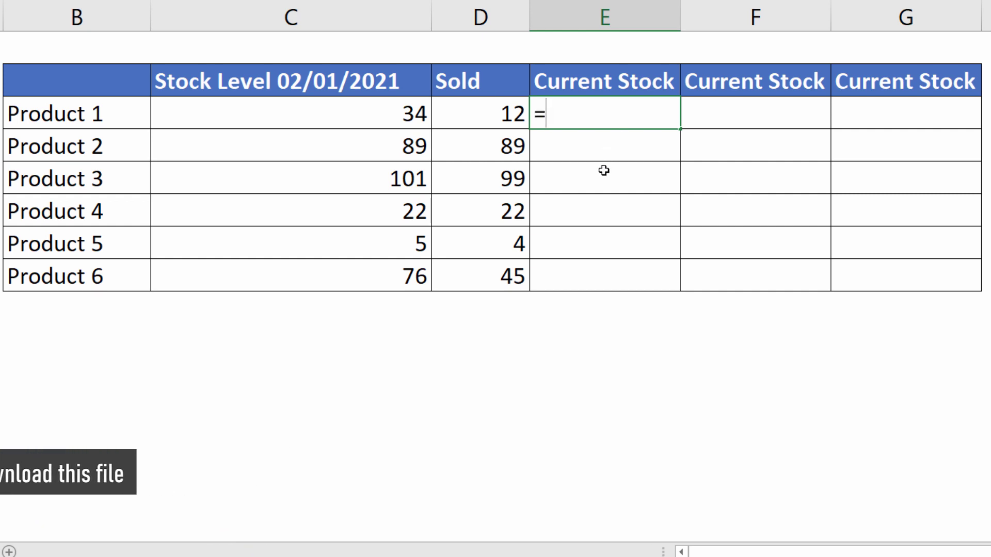
{"action": "left_click", "coordinate": [377, 112]}
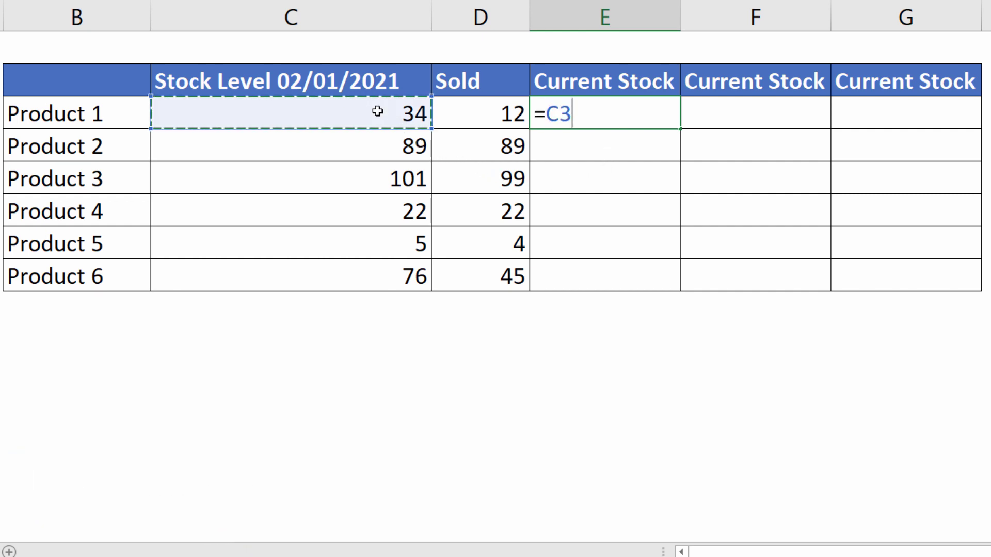
{"action": "type", "text": "-"}
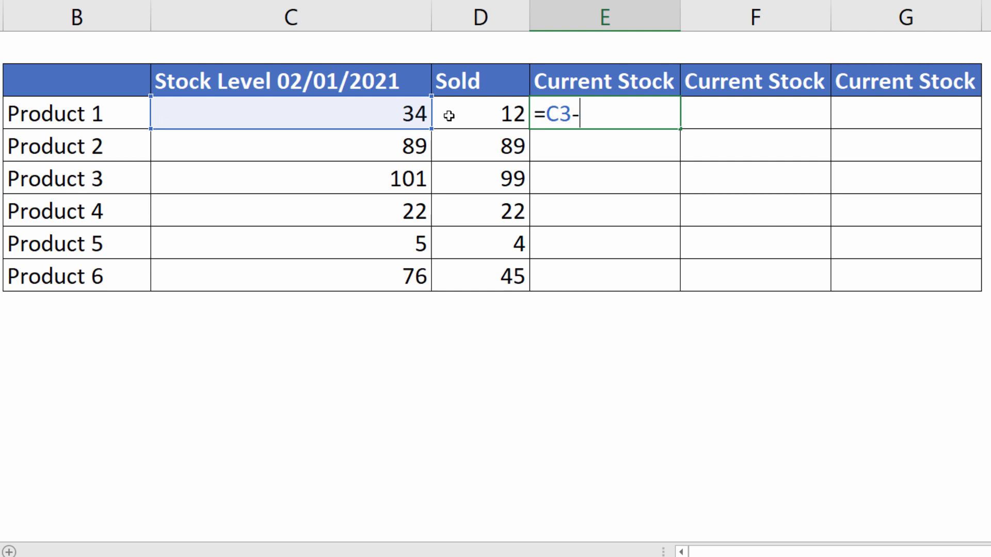
{"action": "left_click", "coordinate": [478, 119]}
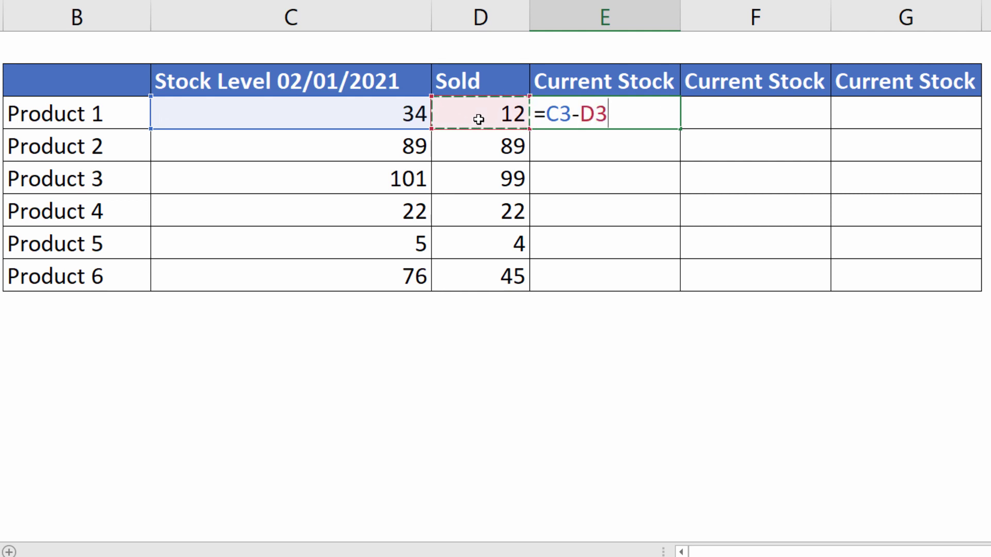
{"action": "key", "text": "Return"}
{"action": "left_click", "coordinate": [635, 124]}
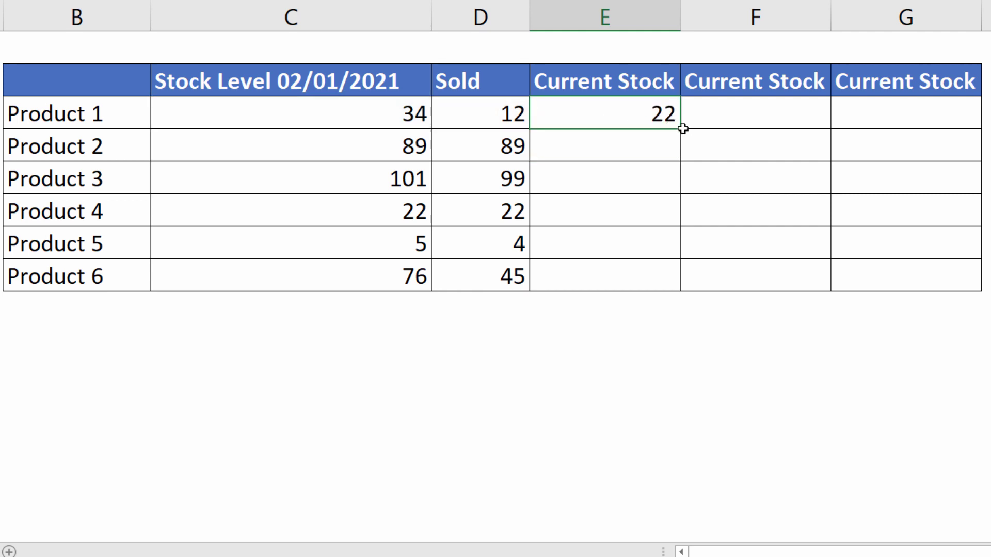
{"action": "double_click", "coordinate": [680, 128]}
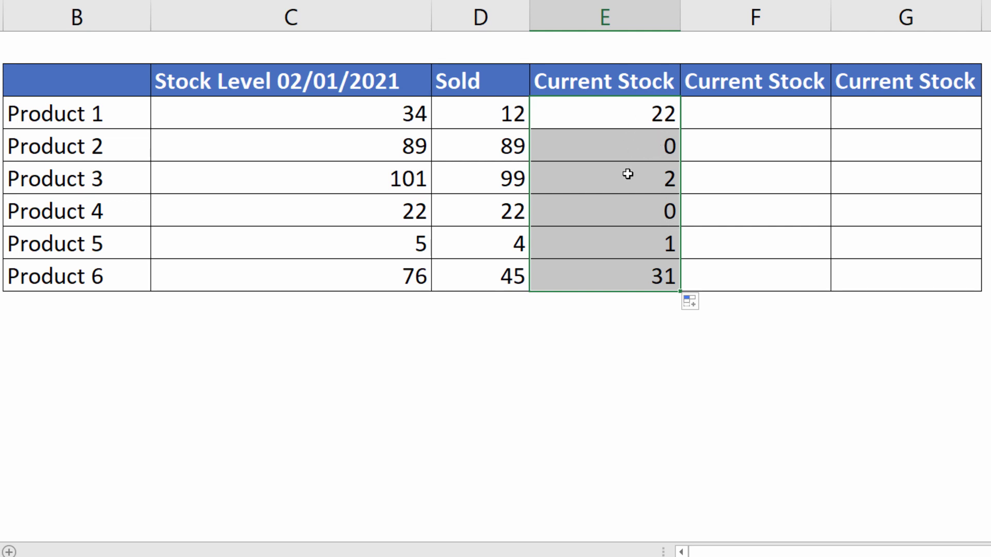
{"action": "double_click", "coordinate": [596, 117]}
Rewrite E3 as =IF(C3-D3=0,"",C3-D3) and fill it down to E8.
{"action": "left_click", "coordinate": [545, 118]}
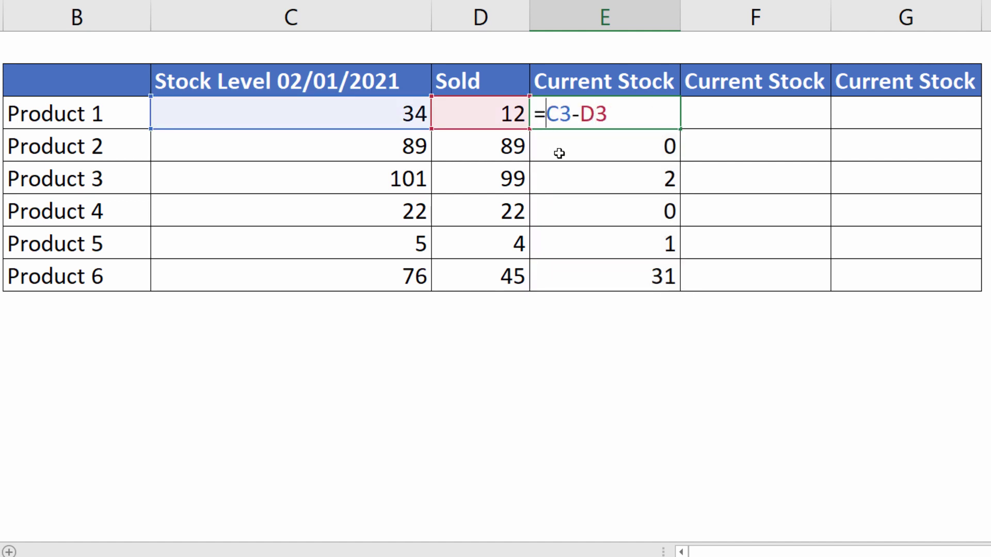
{"action": "type", "text": "IF"}
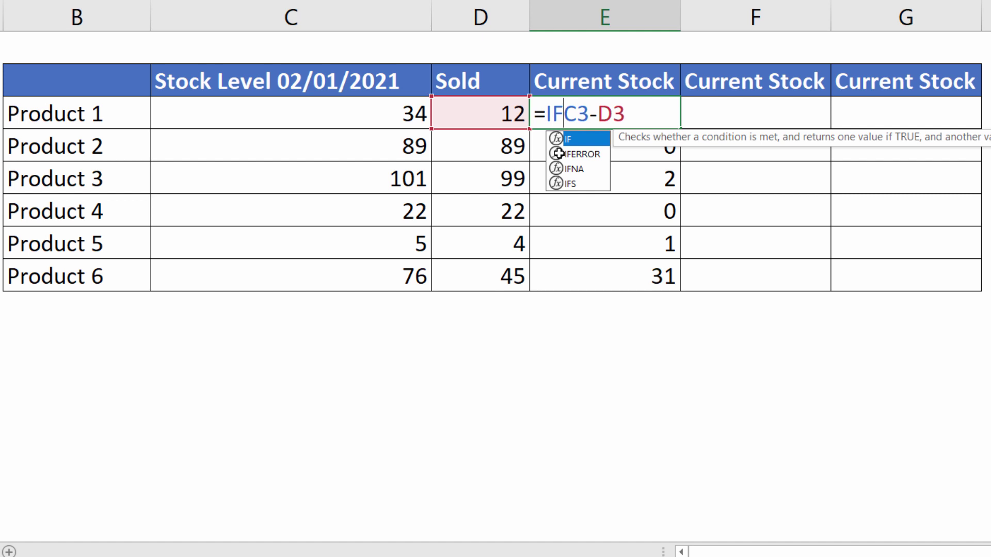
{"action": "type", "text": "("}
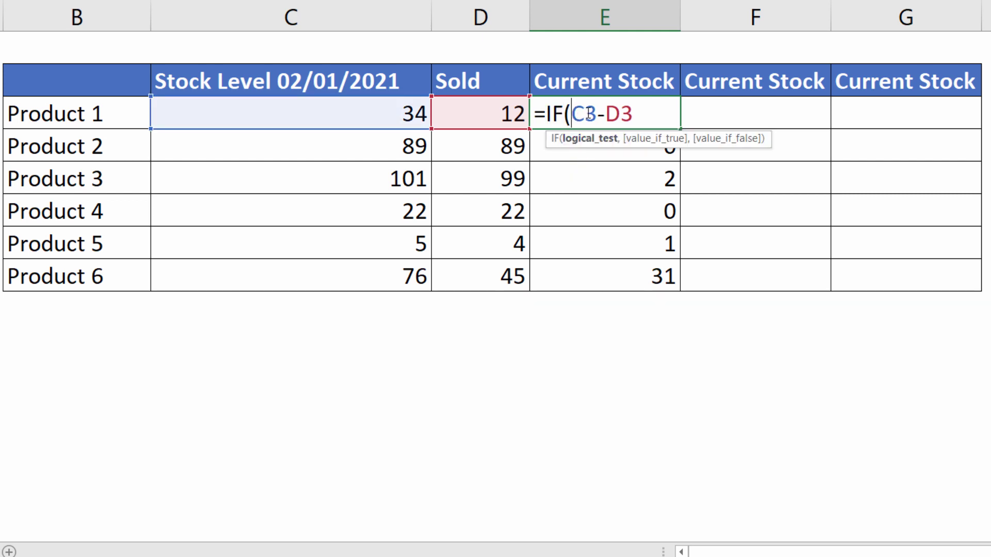
{"action": "left_click", "coordinate": [632, 113]}
{"action": "type", "text": "=0,"}
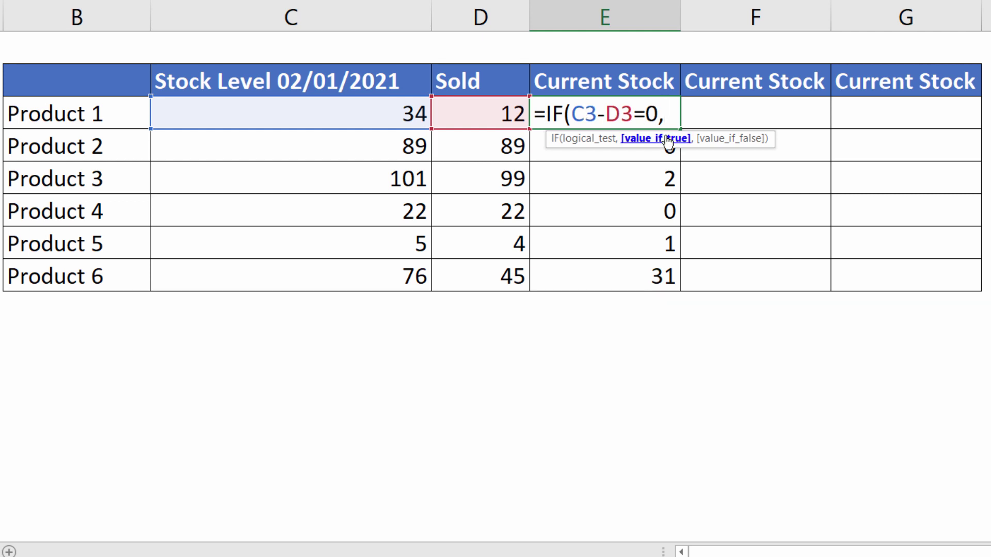
{"action": "type", "text": "\"\""}
{"action": "type", "text": ","}
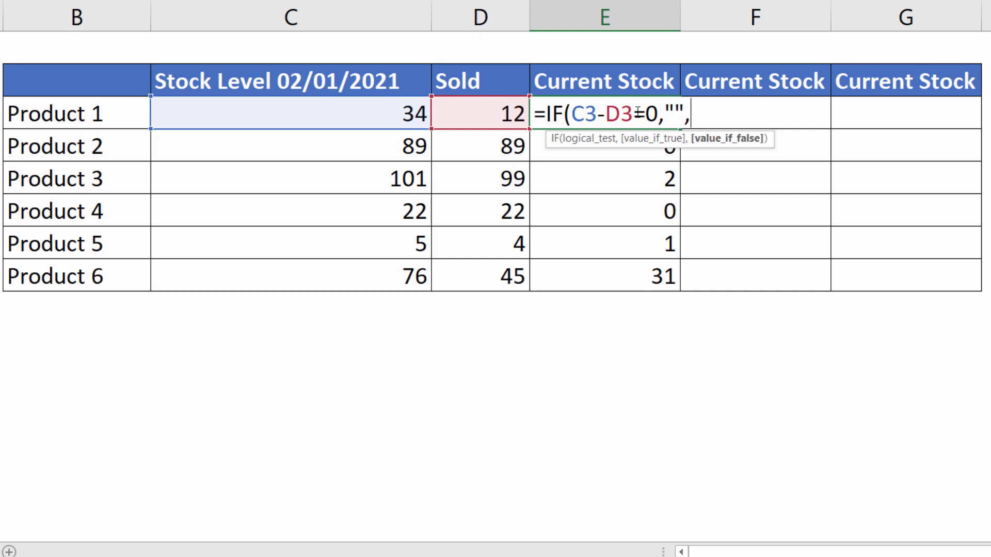
{"action": "left_click", "coordinate": [387, 110]}
{"action": "type", "text": "-"}
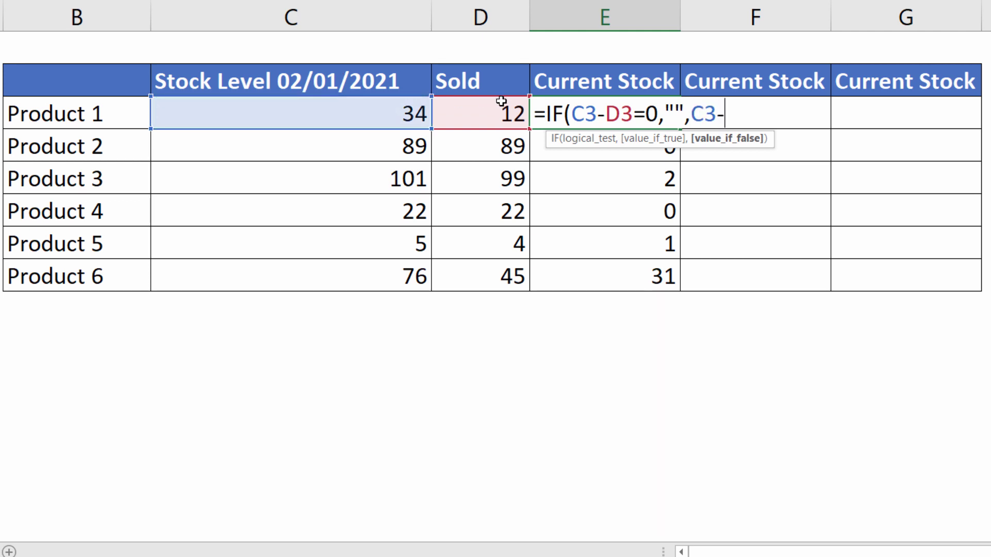
{"action": "left_click", "coordinate": [501, 108]}
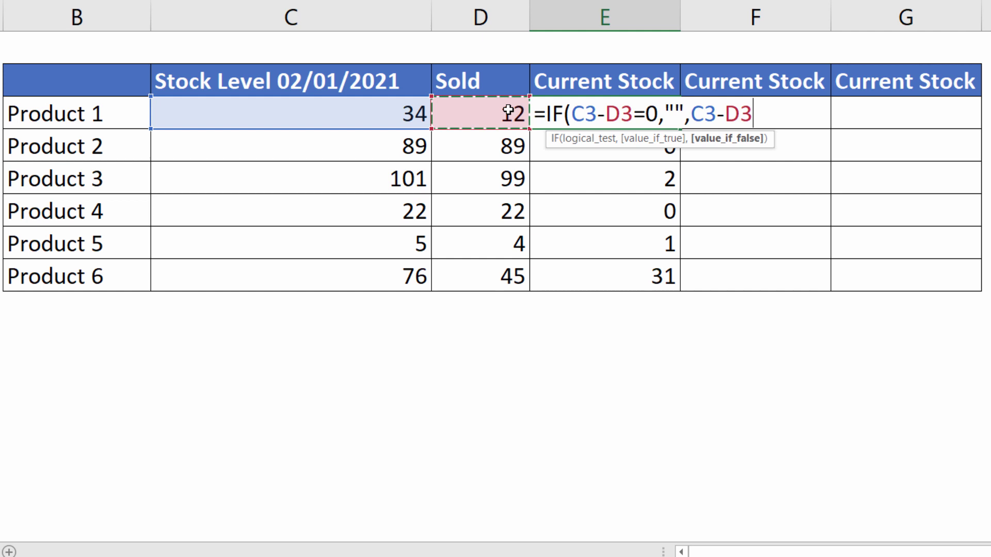
{"action": "type", "text": ")"}
{"action": "key", "text": "Return"}
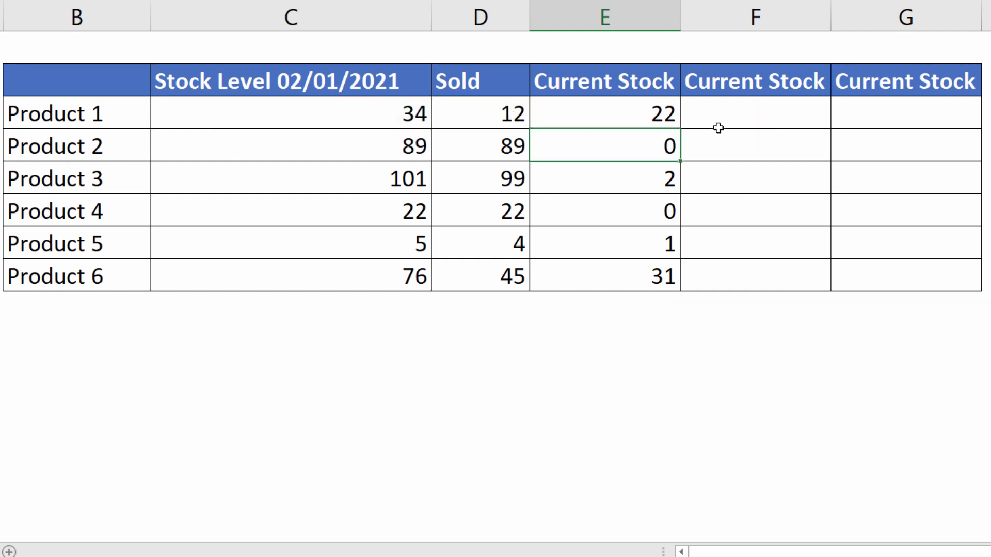
{"action": "left_click", "coordinate": [671, 118]}
{"action": "double_click", "coordinate": [677, 126]}
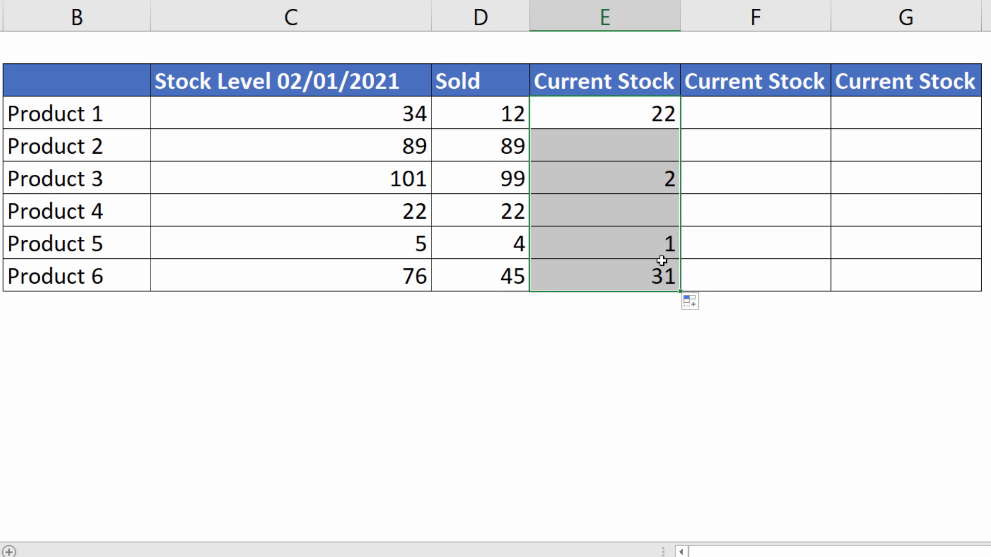
Enter =C3-D3 in F3 and fill it down to F8.
{"action": "left_click", "coordinate": [706, 126]}
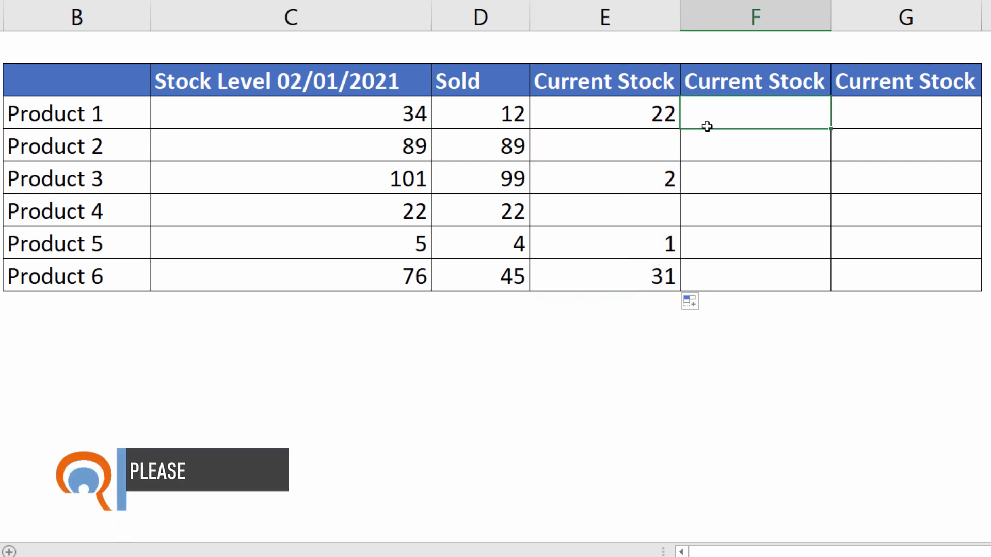
{"action": "type", "text": "="}
{"action": "left_click", "coordinate": [410, 117]}
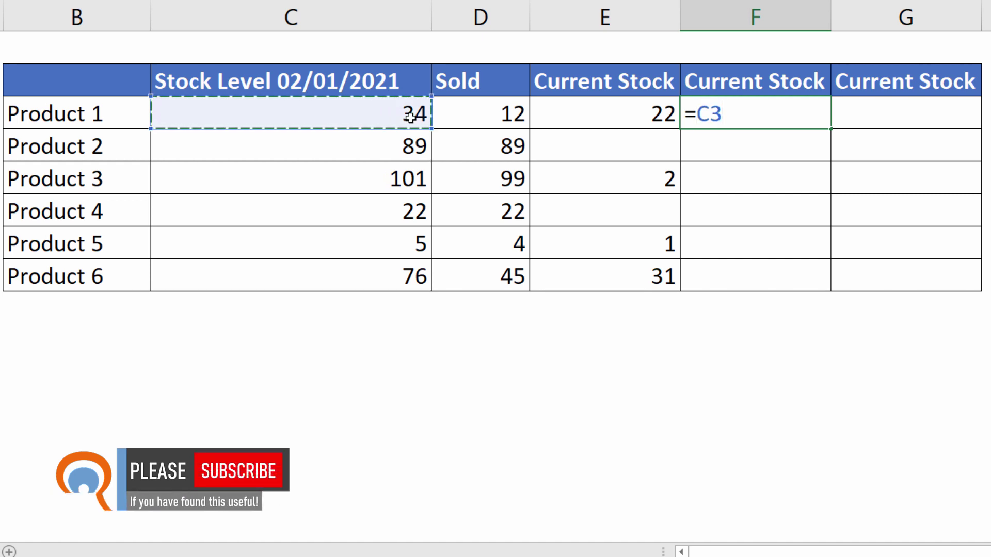
{"action": "type", "text": "-"}
{"action": "left_click", "coordinate": [498, 114]}
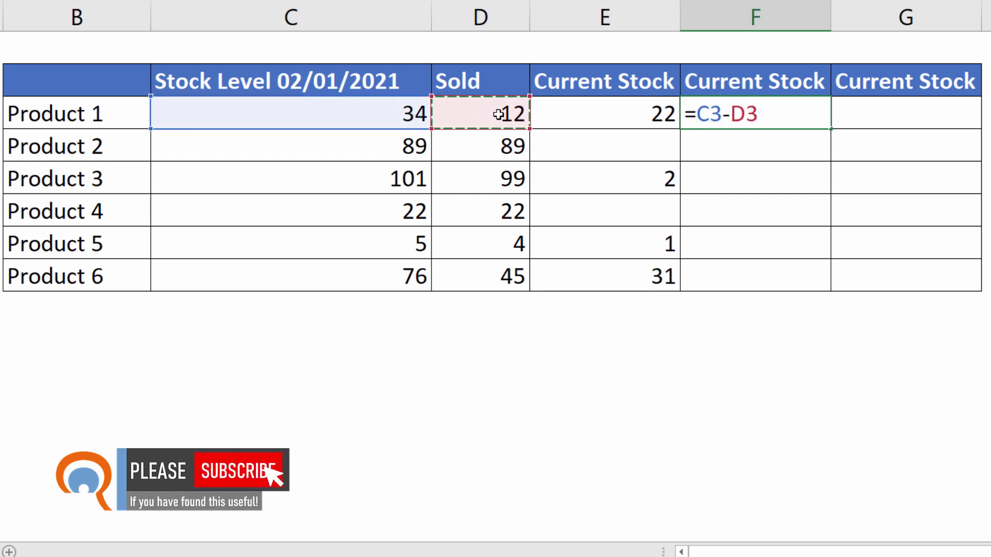
{"action": "key", "text": "Return"}
{"action": "left_click", "coordinate": [794, 113]}
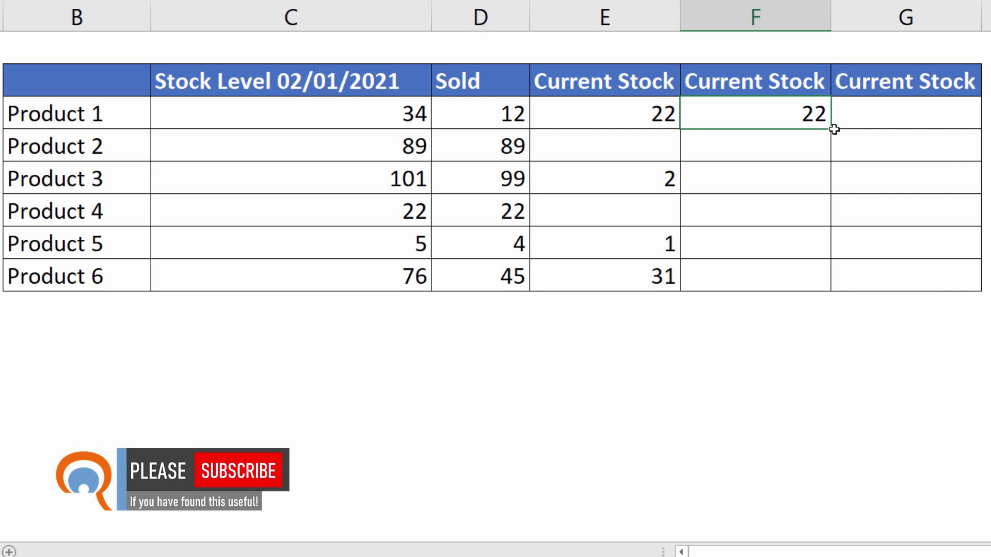
{"action": "double_click", "coordinate": [833, 129]}
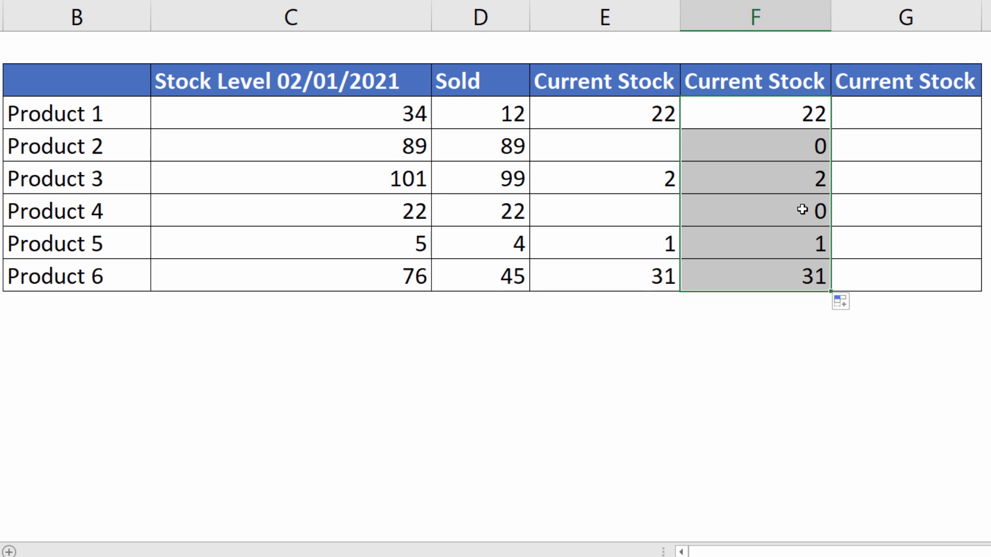
Give the column F results the custom number format 0;-0;;@ so zeros appear blank.
{"action": "key", "text": "ctrl+1"}
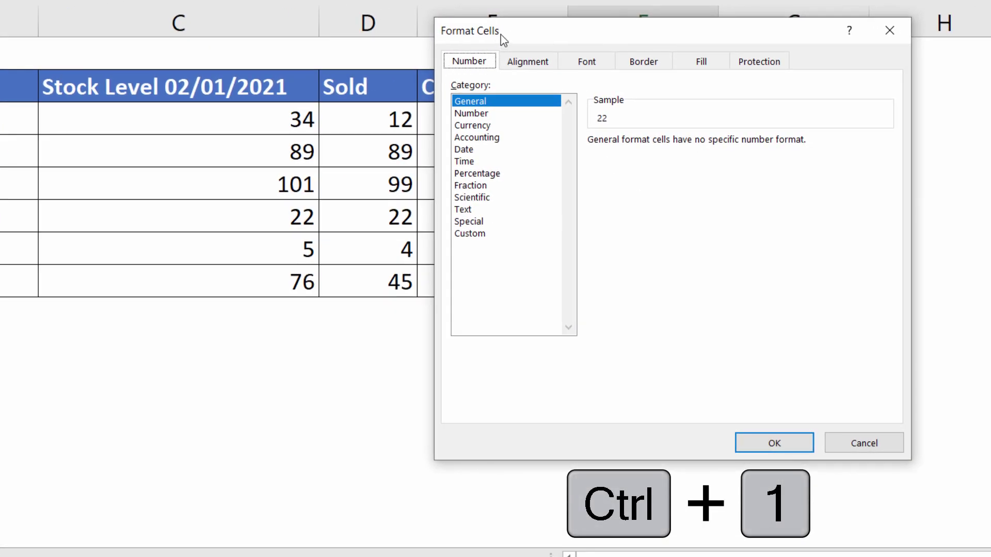
{"action": "left_click", "coordinate": [471, 234]}
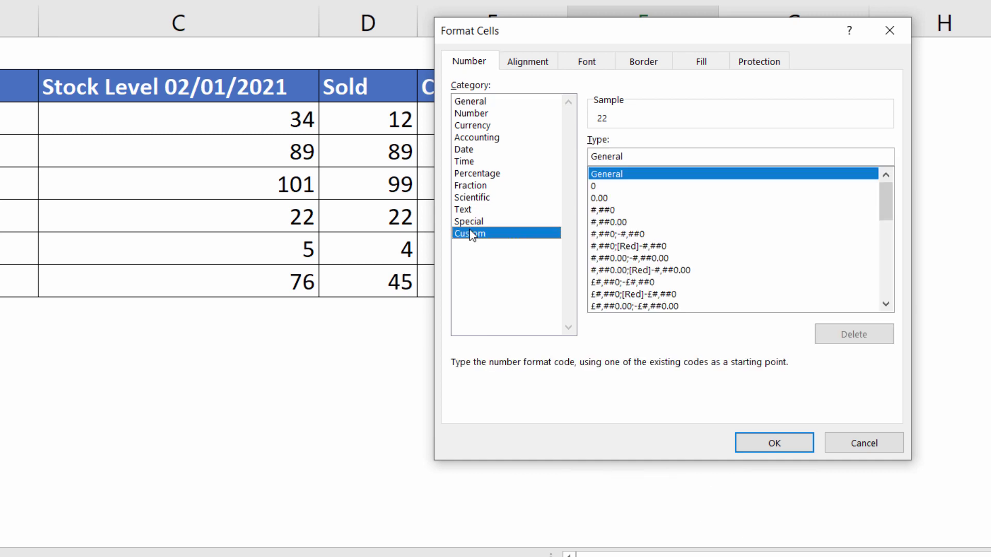
{"action": "left_click", "coordinate": [623, 157]}
{"action": "left_click_drag", "start_coordinate": [631, 158], "coordinate": [589, 158]}
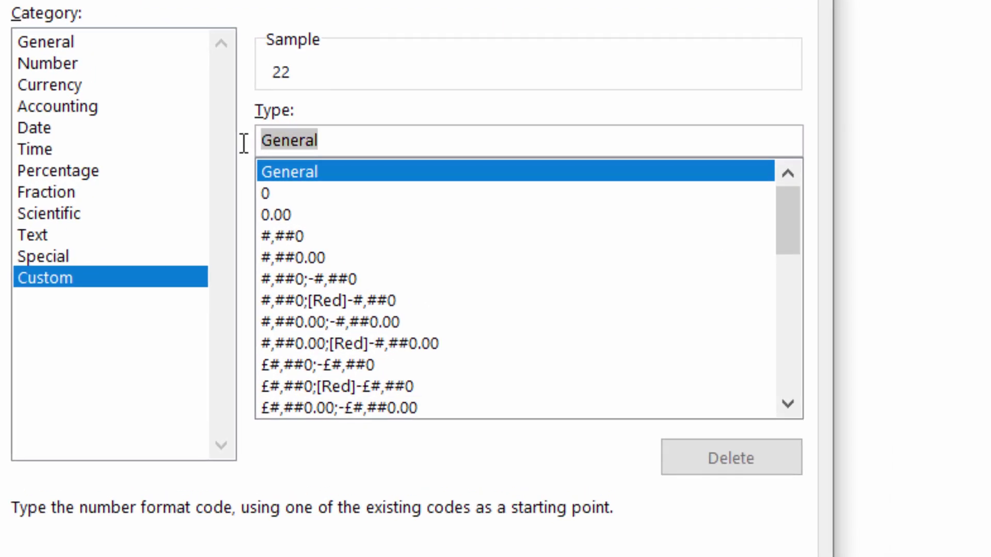
{"action": "type", "text": "0"}
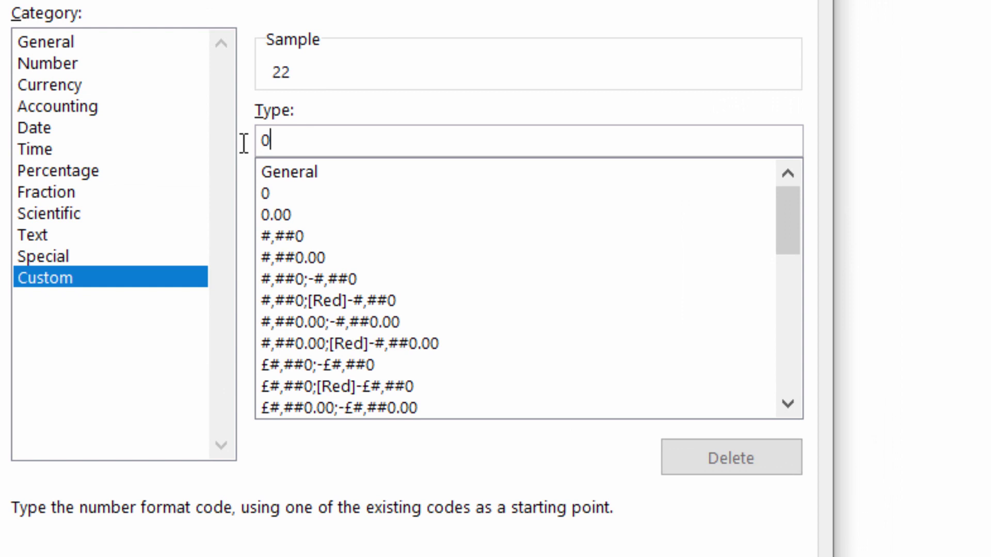
{"action": "type", "text": ";-0;;"}
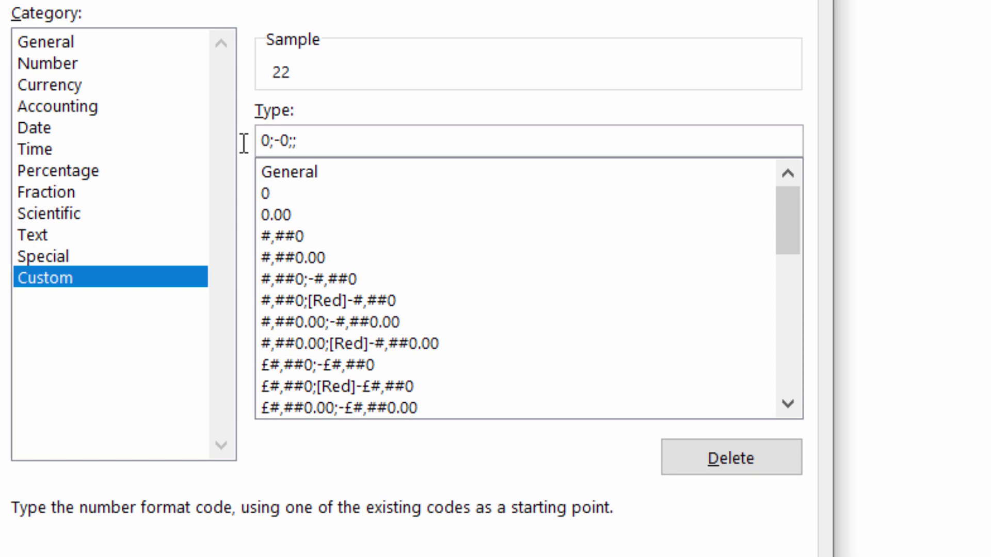
{"action": "type", "text": "@"}
{"action": "left_click", "coordinate": [635, 552]}
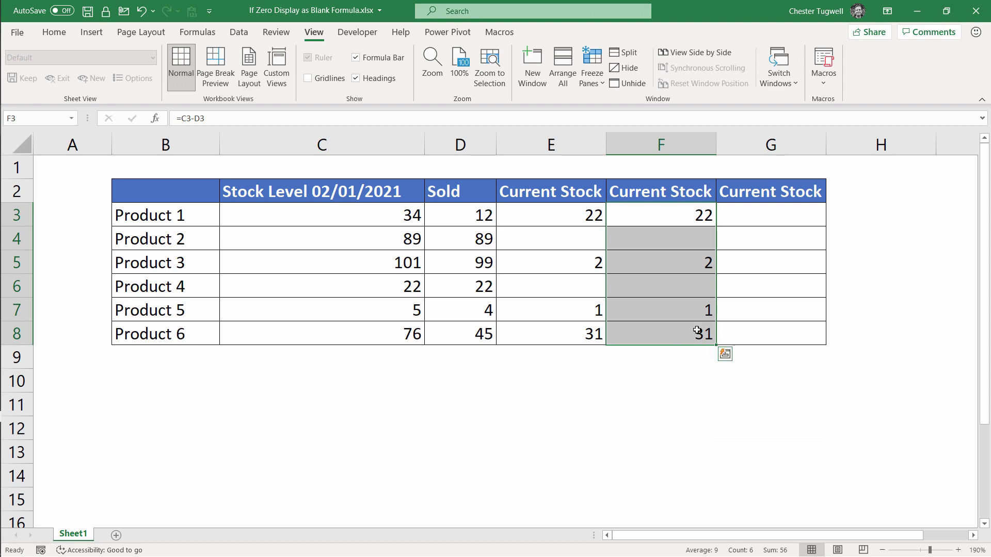
Change column F's custom format to 0;-0;-;@ so zero results show as dashes.
{"action": "key", "text": "ctrl+1"}
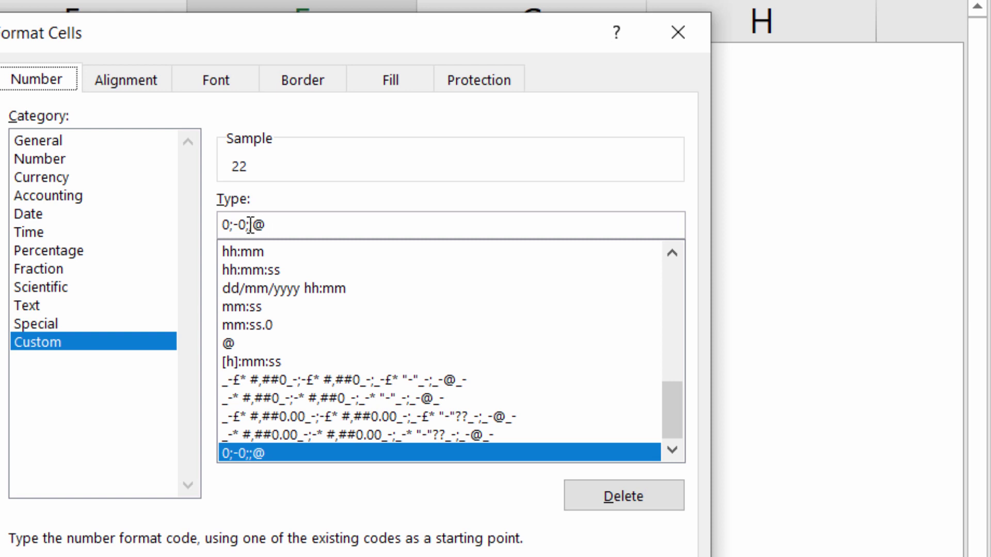
{"action": "left_click", "coordinate": [250, 225]}
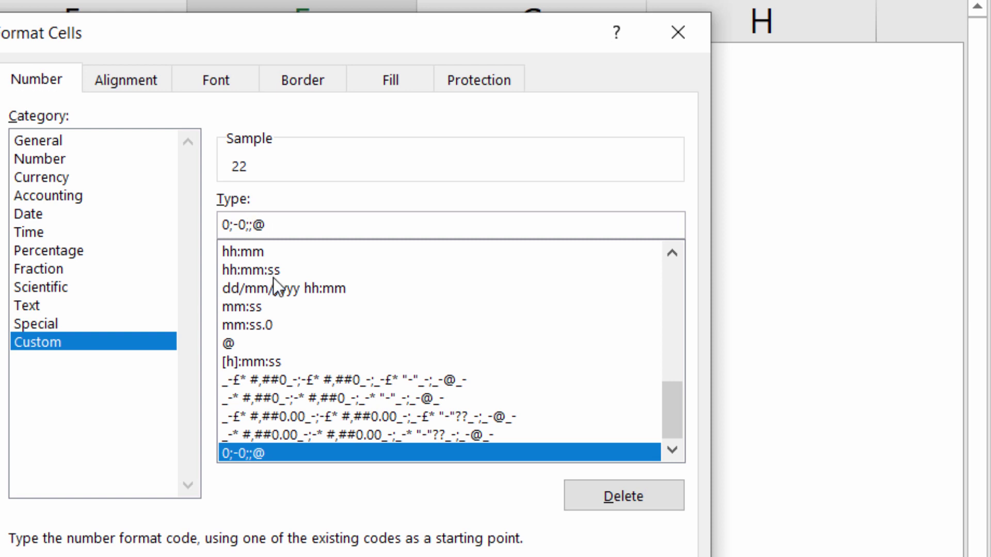
{"action": "type", "text": "-"}
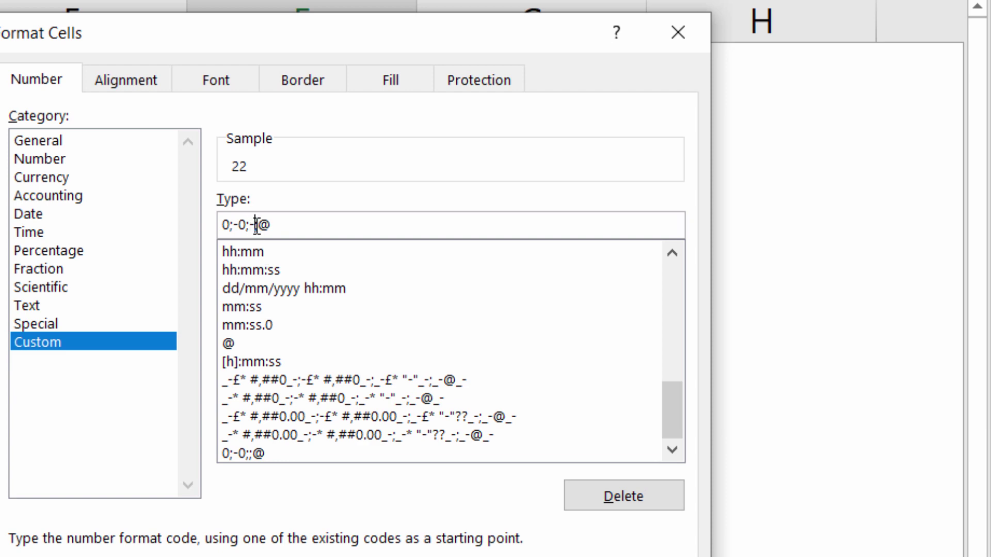
{"action": "left_click", "coordinate": [599, 507]}
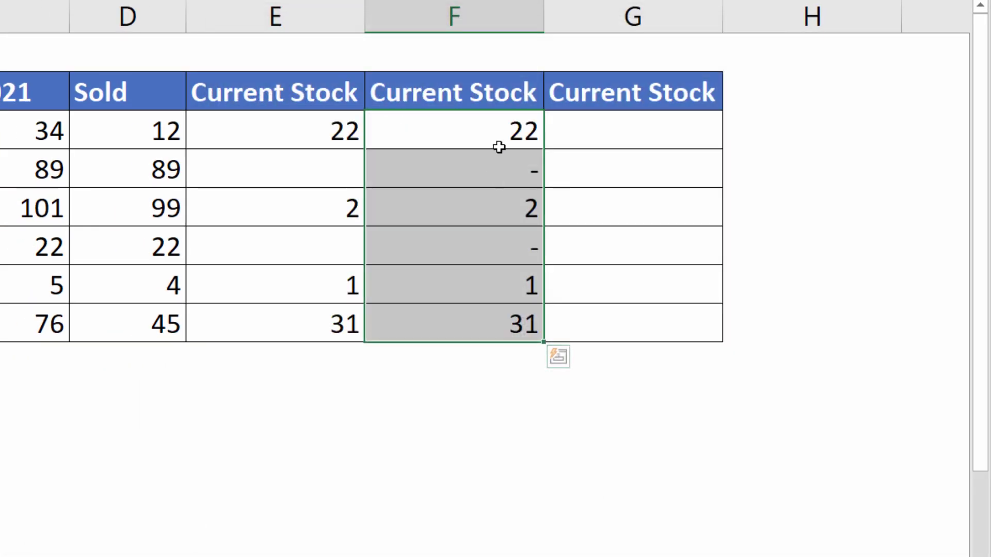
Enter =C3-D3 in G3 and fill it down to G8.
{"action": "left_click", "coordinate": [614, 128]}
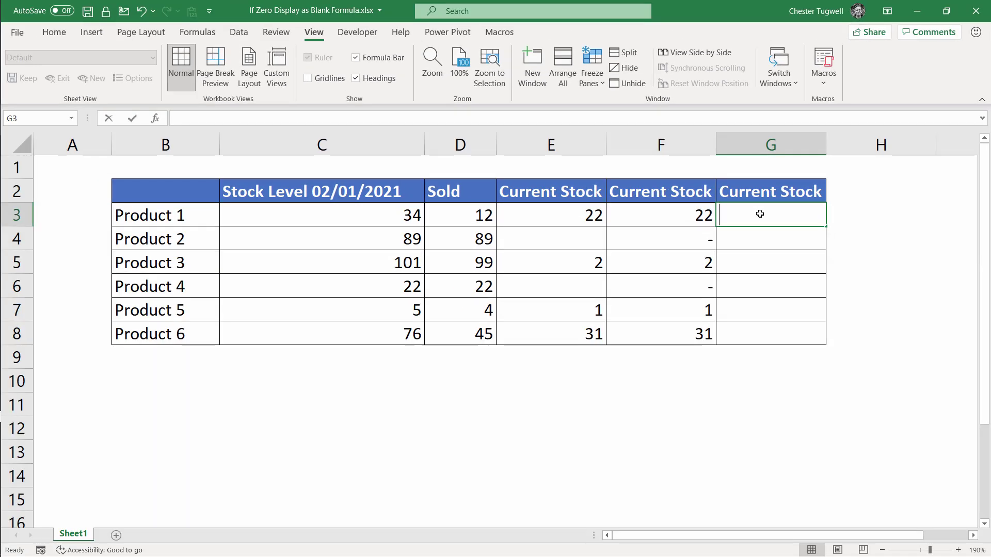
{"action": "type", "text": "="}
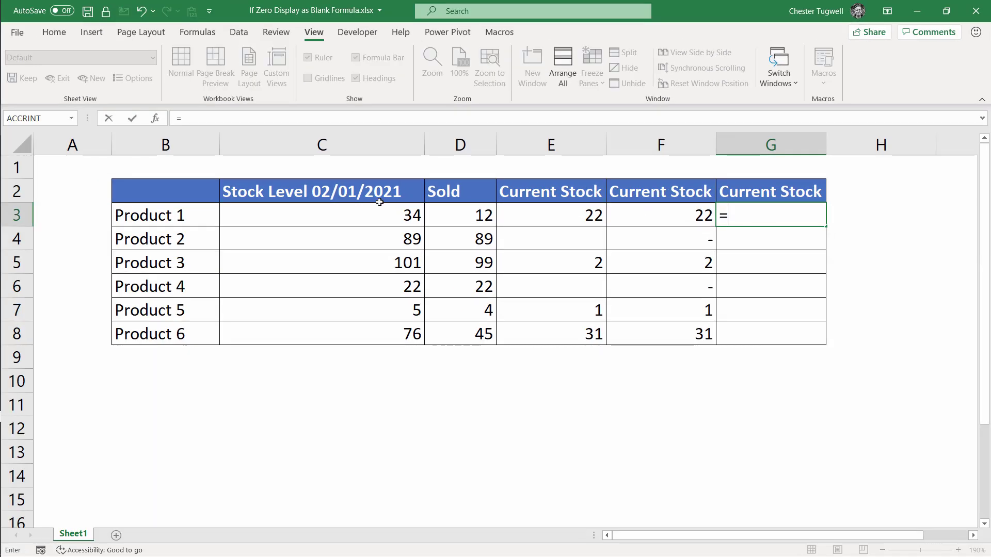
{"action": "left_click", "coordinate": [388, 210]}
{"action": "type", "text": "-"}
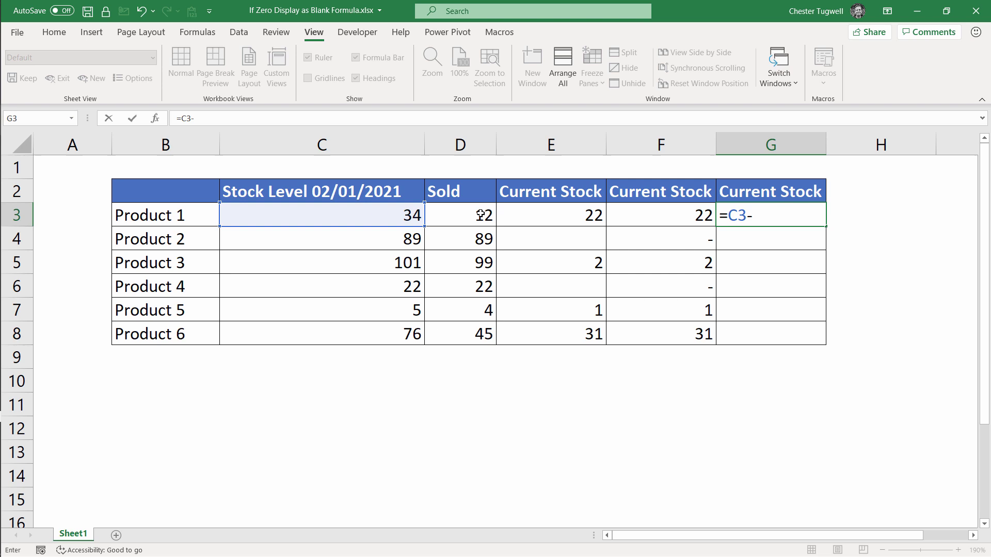
{"action": "left_click", "coordinate": [480, 215]}
{"action": "key", "text": "ctrl+Return"}
{"action": "left_click_drag", "start_coordinate": [826, 226], "coordinate": [804, 343]}
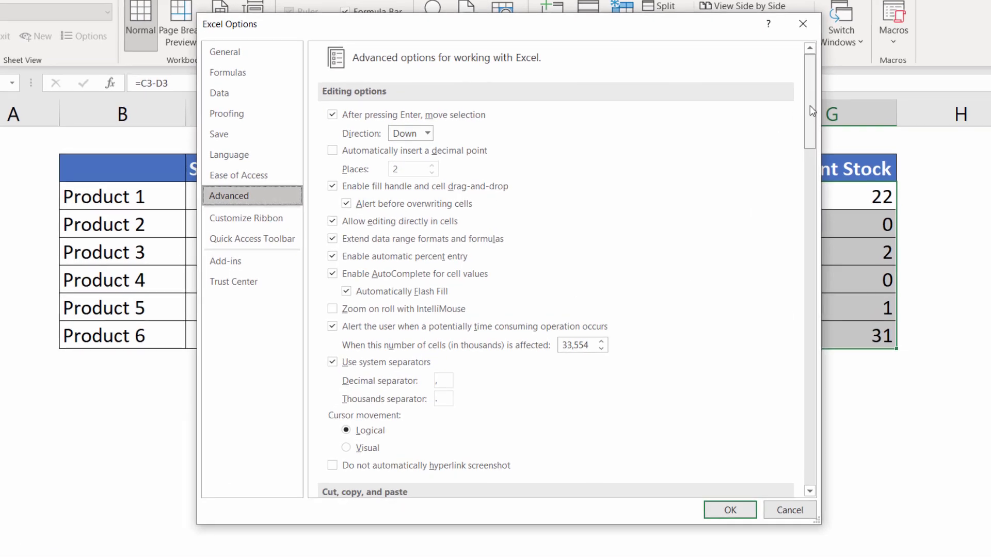
Turn off 'Show a zero in cells that have zero value' for Sheet1 in Advanced options.
{"action": "left_click_drag", "start_coordinate": [810, 106], "coordinate": [797, 338]}
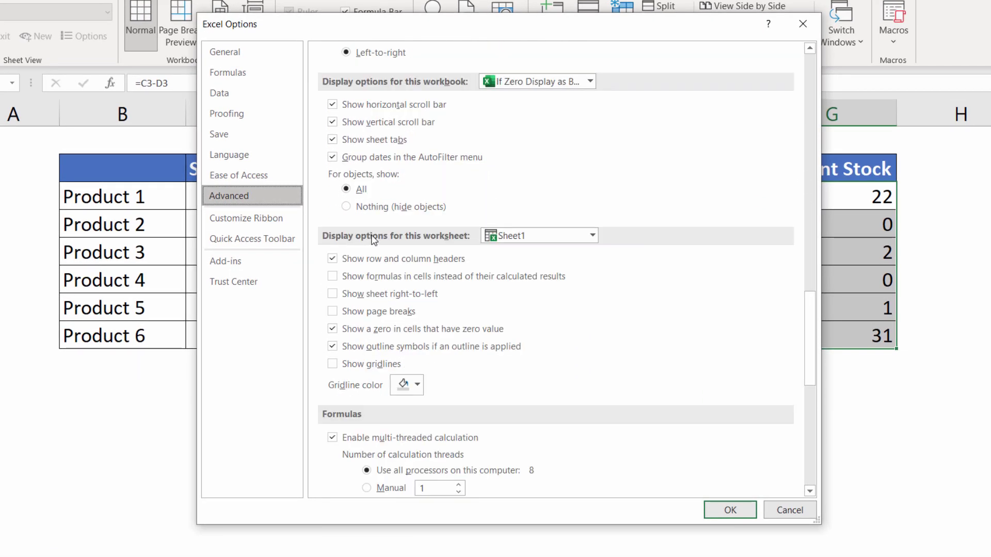
{"action": "left_click", "coordinate": [594, 236]}
{"action": "left_click", "coordinate": [594, 236]}
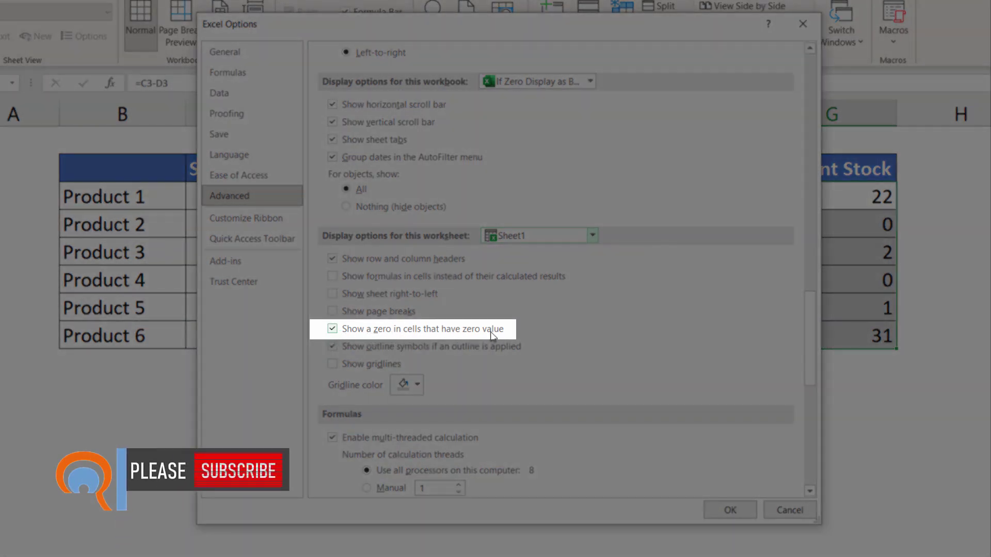
{"action": "left_click", "coordinate": [333, 329]}
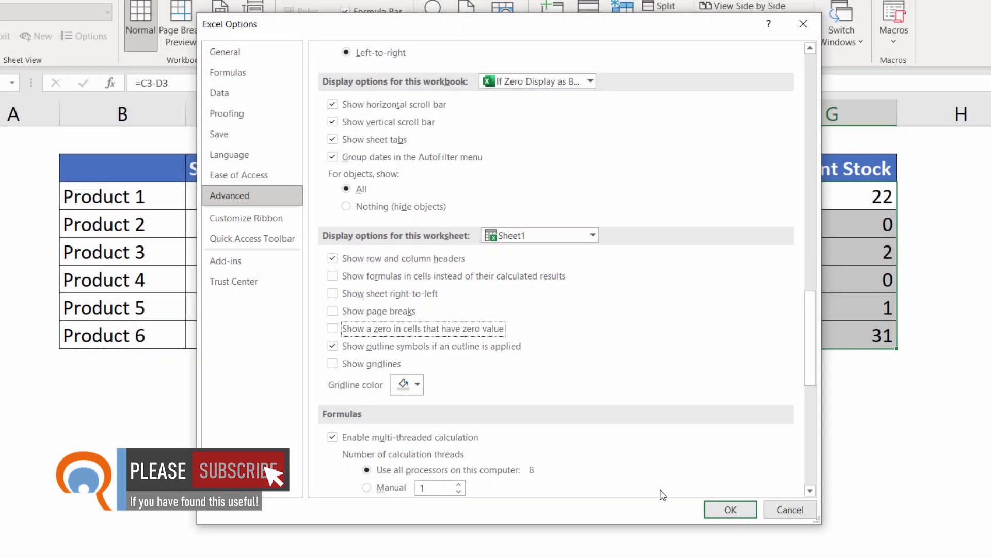
{"action": "left_click", "coordinate": [730, 510]}
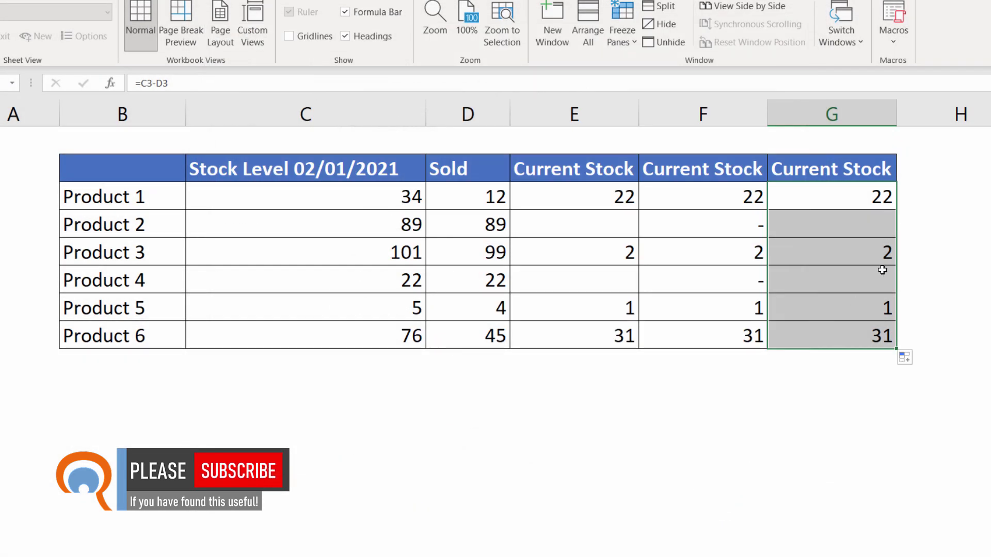